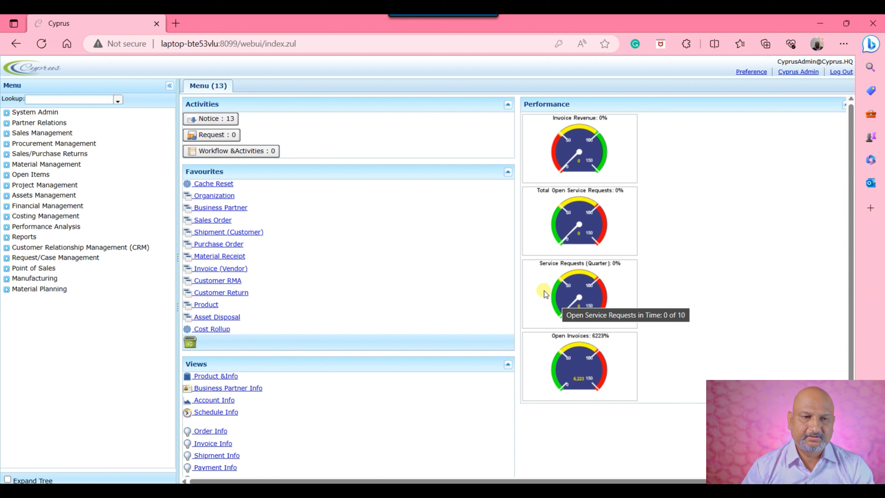
left_click(91, 100)
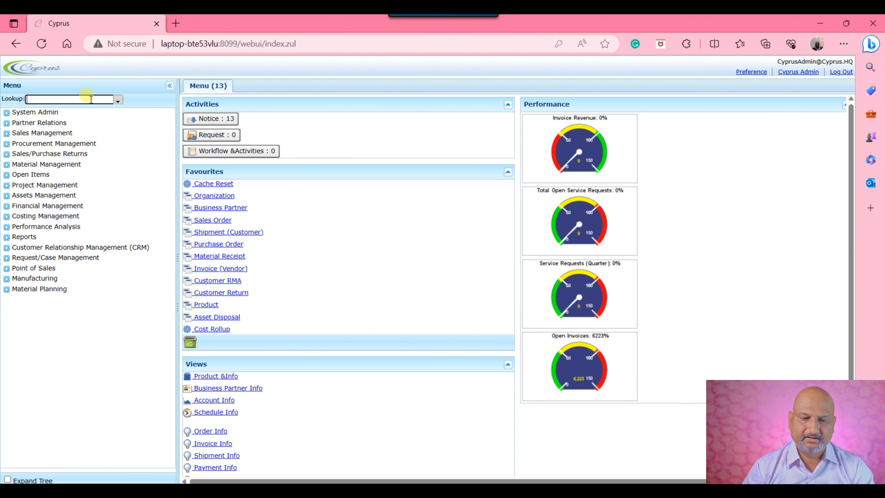
type("ar in")
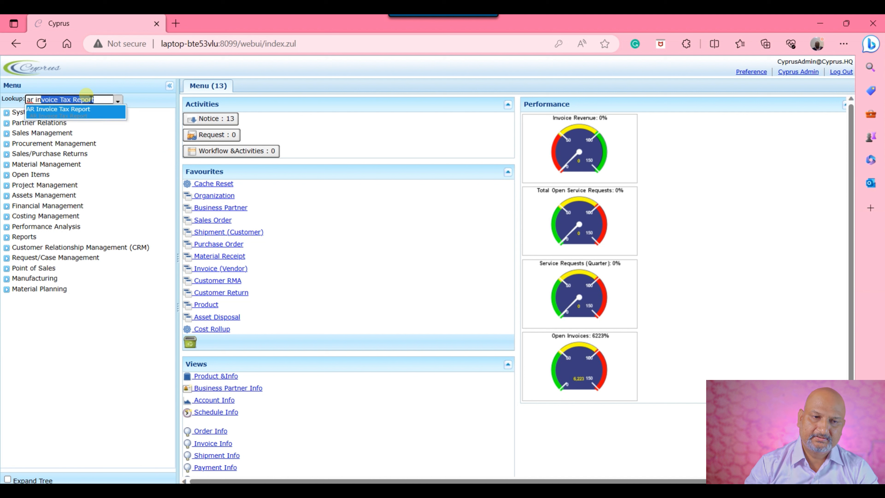
key("BackSpace")
key("BackSpace")
key("BackSpace")
key("BackSpace")
key("BackSpace")
key("BackSpace")
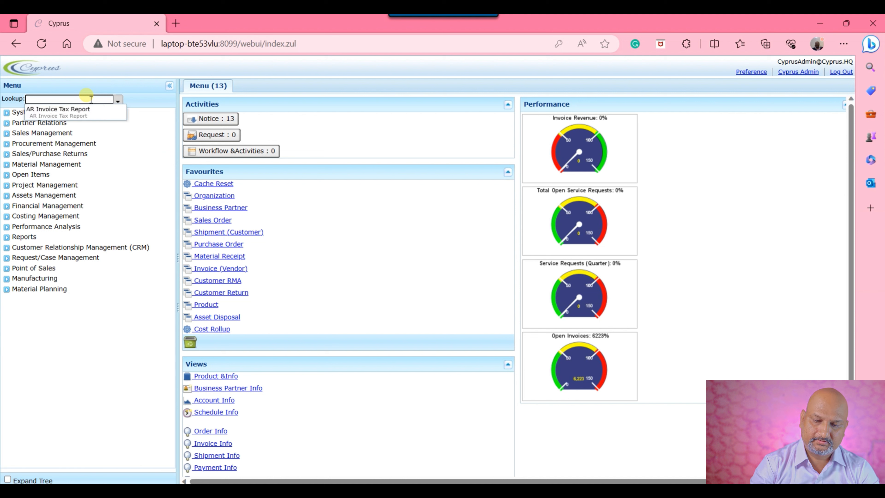
Look up "(cus" in the application menu and open the Invoice (Customer) window
type("(c")
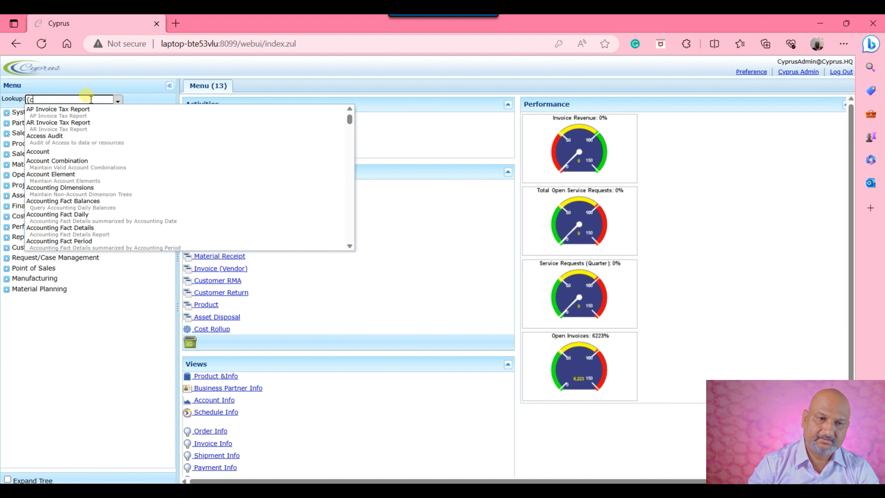
type("us")
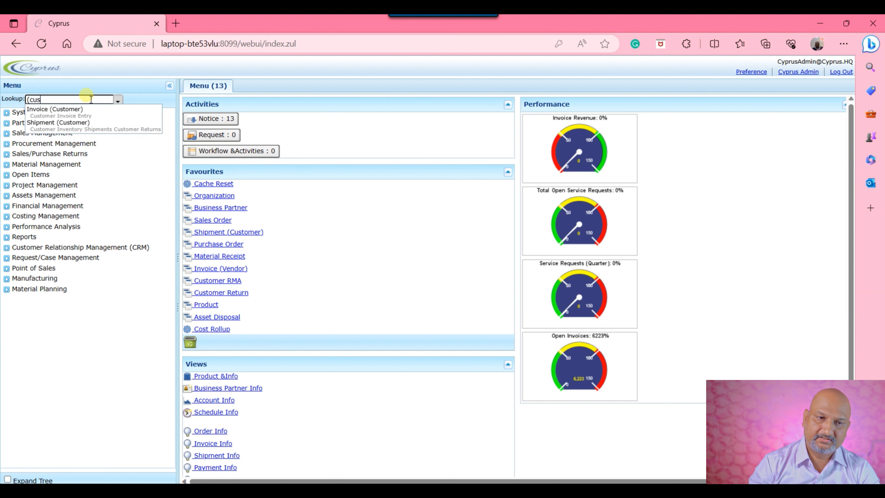
key("Return")
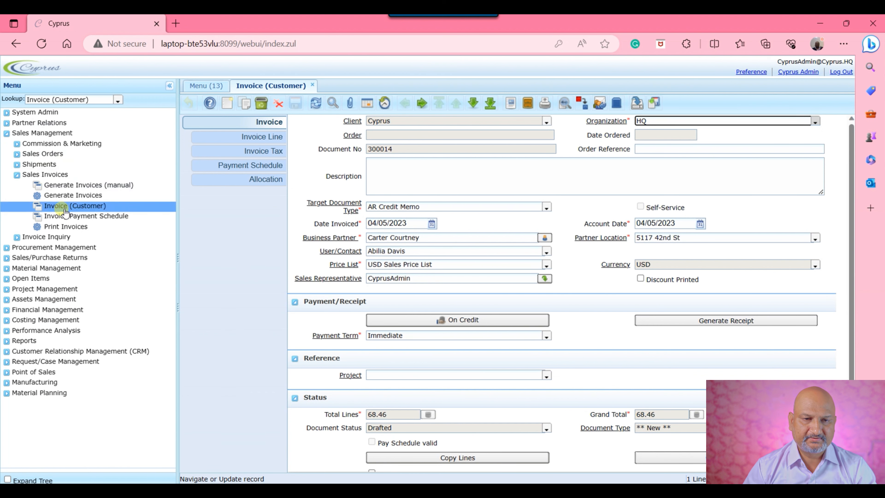
left_click(216, 87)
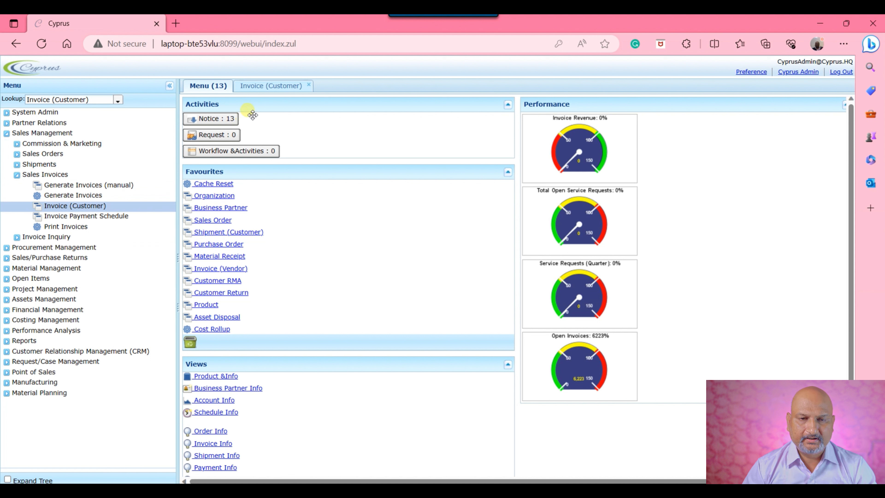
left_click(256, 89)
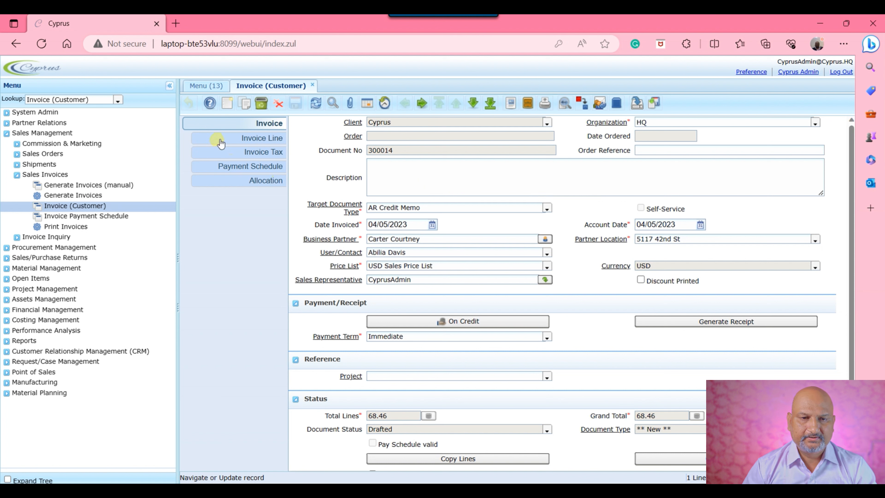
Create a new customer invoice record and set its target document type to AR Invoice Indirect
left_click(227, 103)
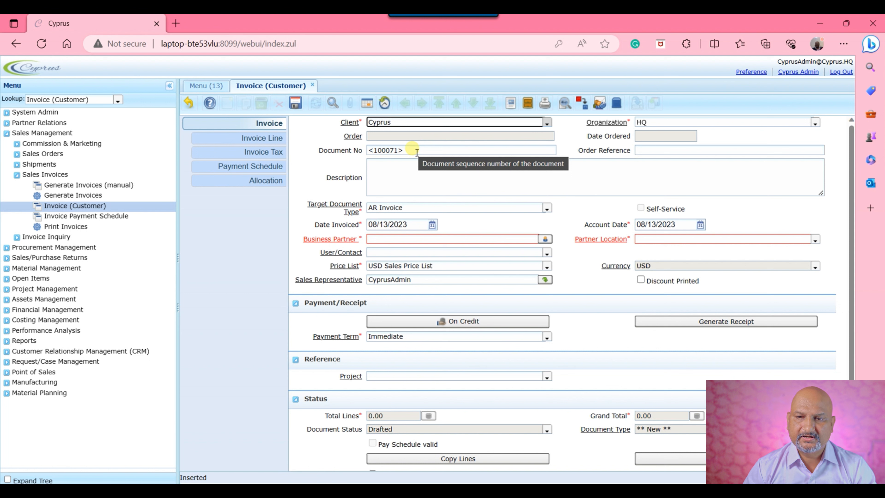
left_click(690, 150)
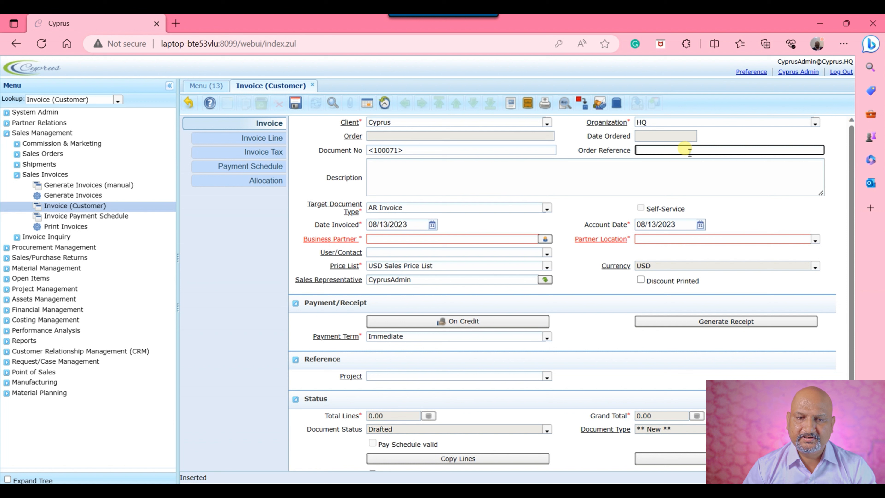
left_click(478, 175)
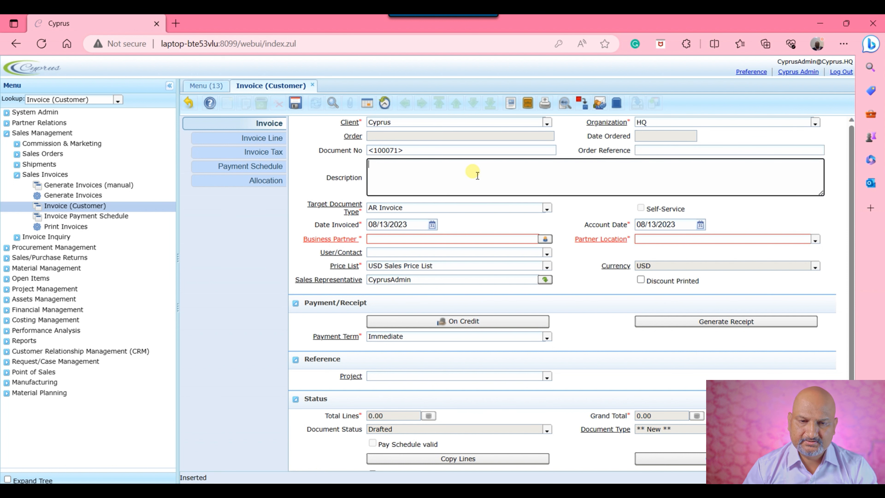
left_click(546, 209)
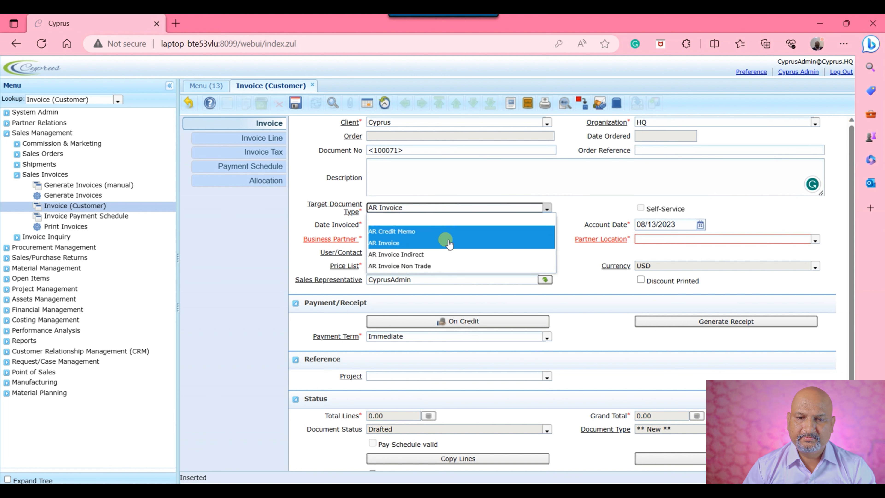
left_click(442, 254)
left_click(484, 174)
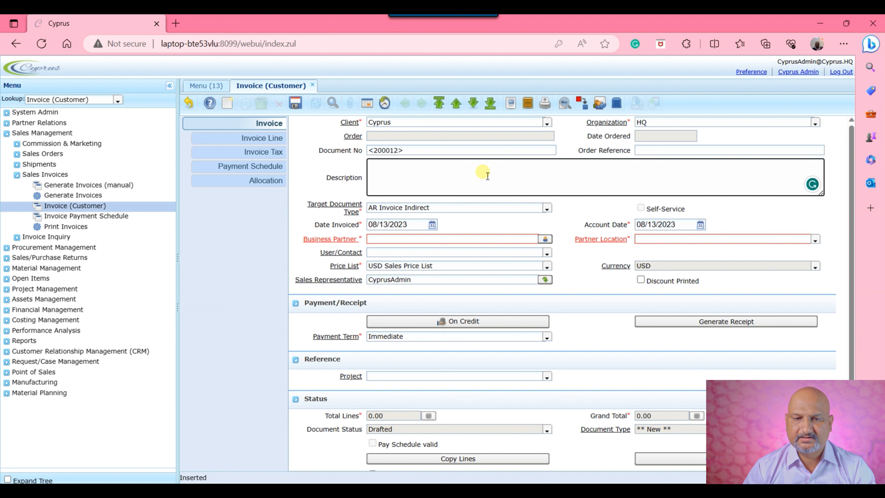
left_click(487, 176)
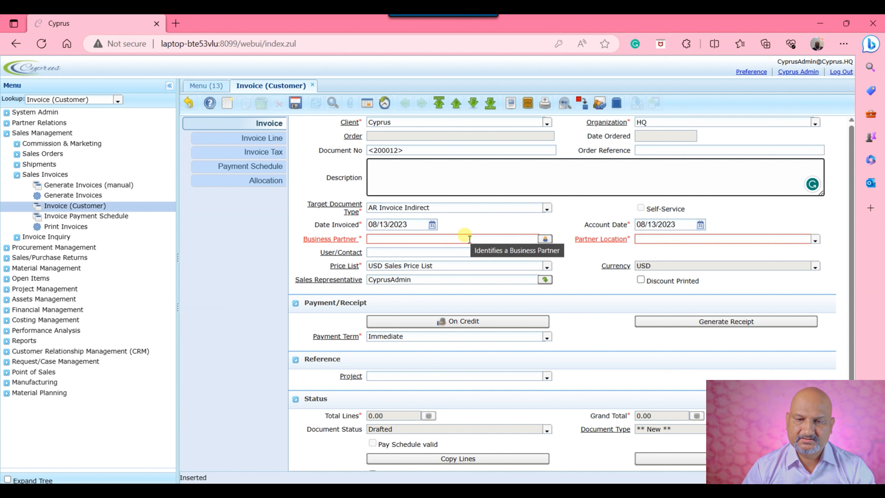
Find the customer Air Evac Lifeteam Inc, assign it as the invoice's business partner and save the invoice header
left_click(545, 239)
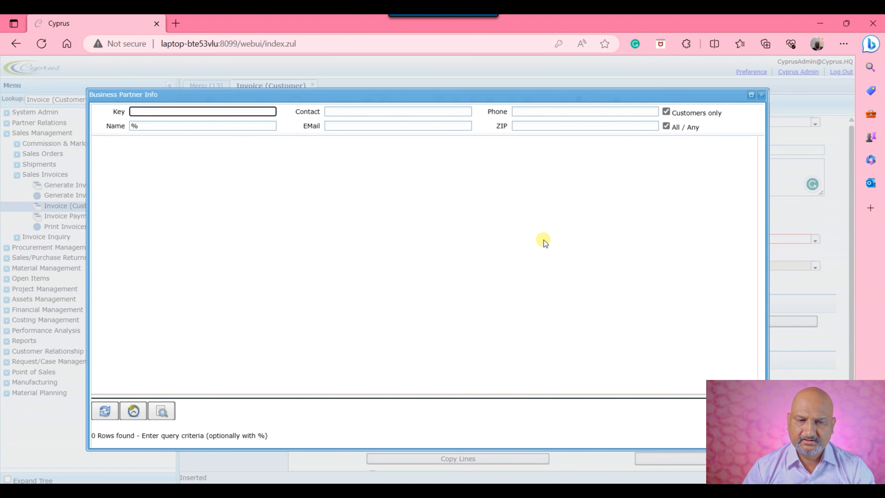
left_click(105, 411)
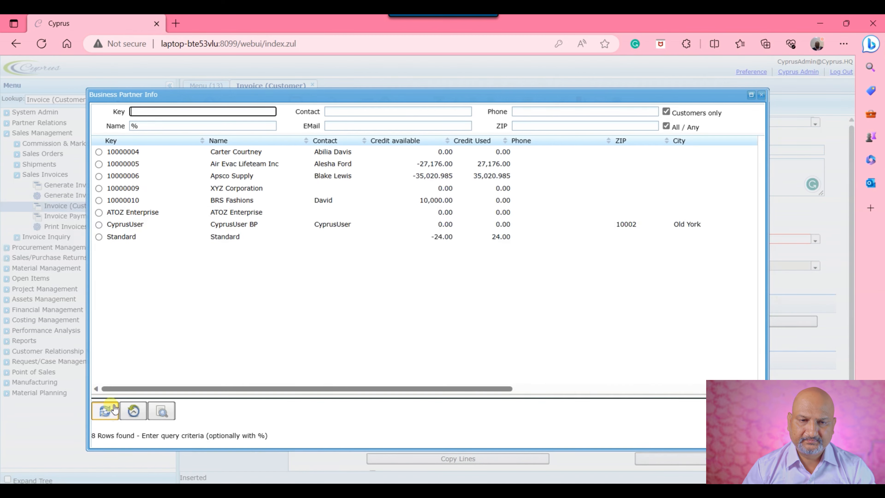
left_click(666, 126)
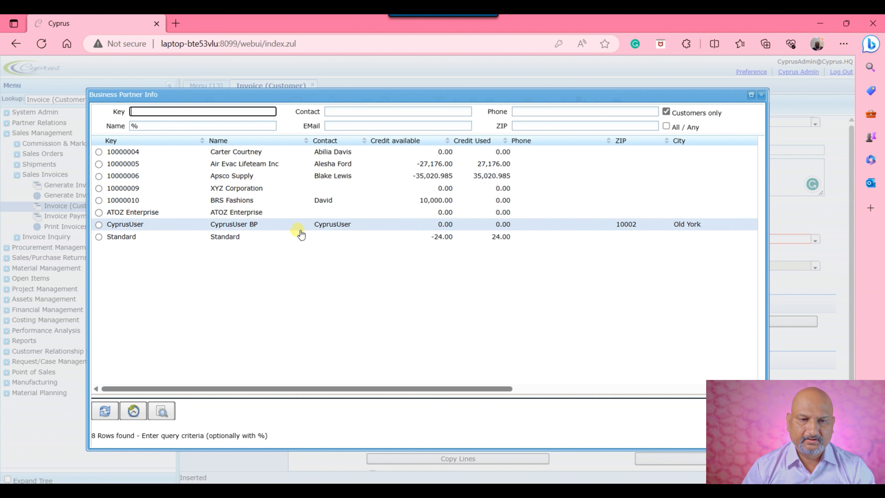
left_click(258, 164)
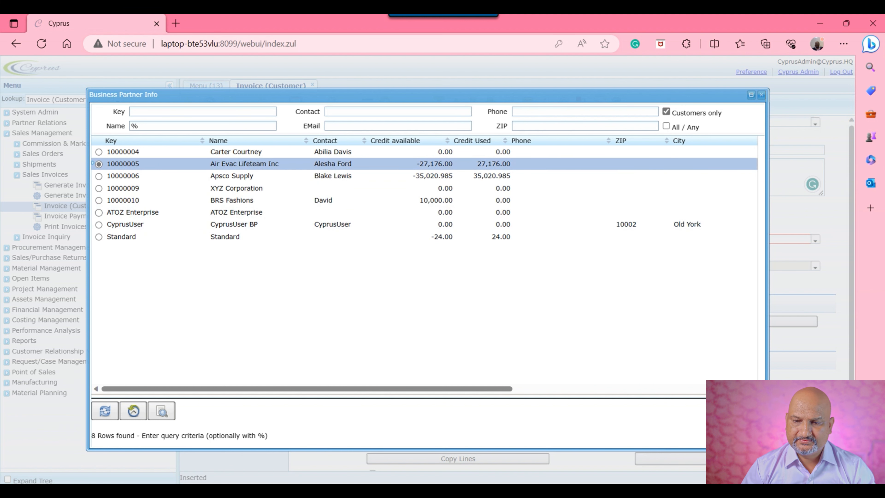
left_click(722, 410)
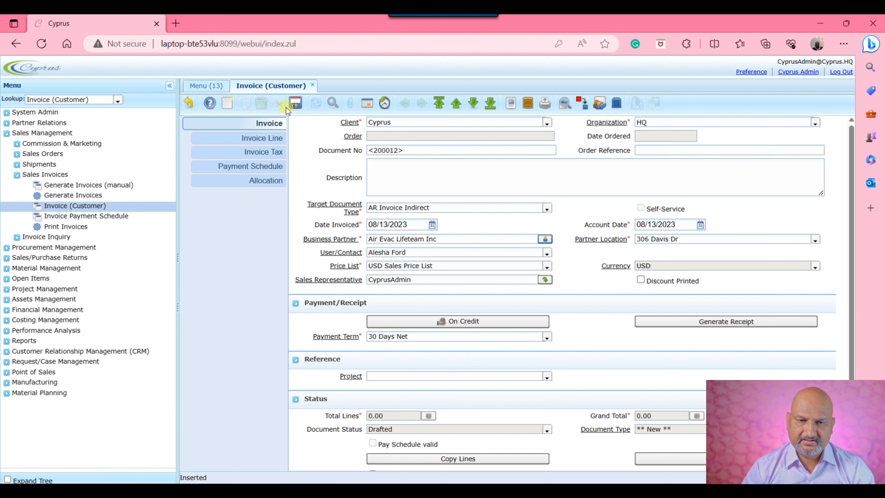
left_click(296, 104)
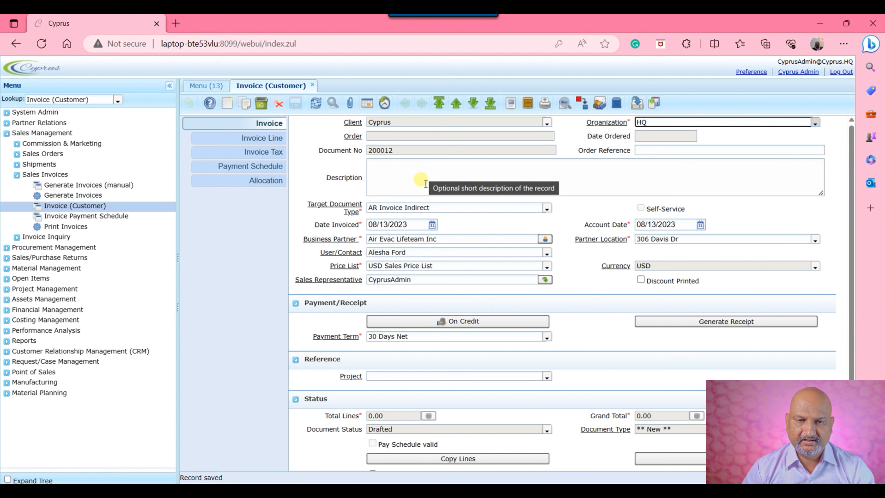
Start an invoice line under the saved header and set its charge to Rent Revenue
left_click(248, 138)
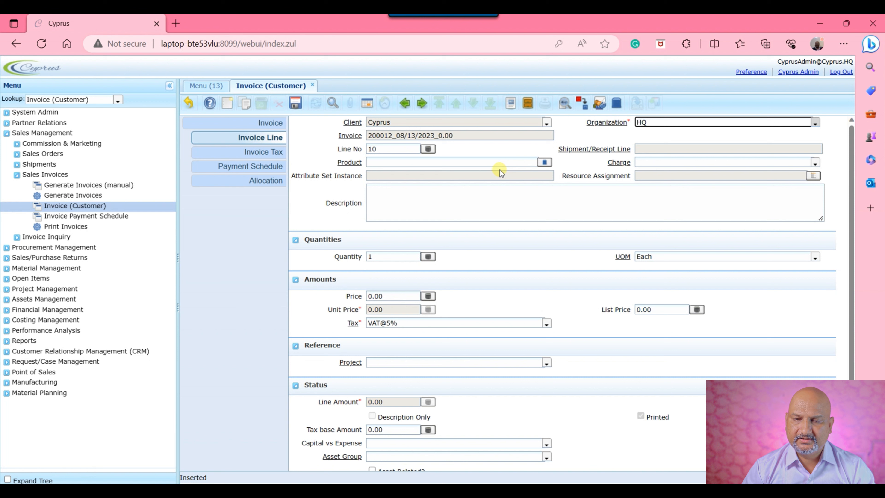
left_click(815, 163)
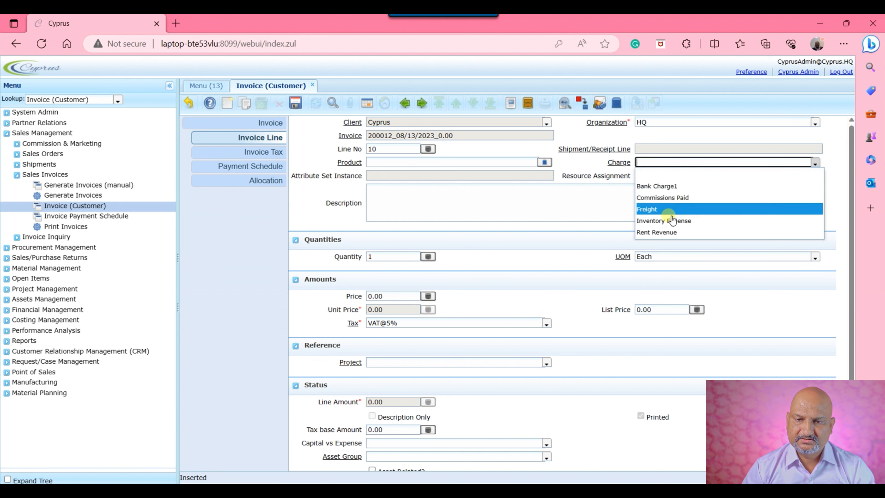
left_click(664, 232)
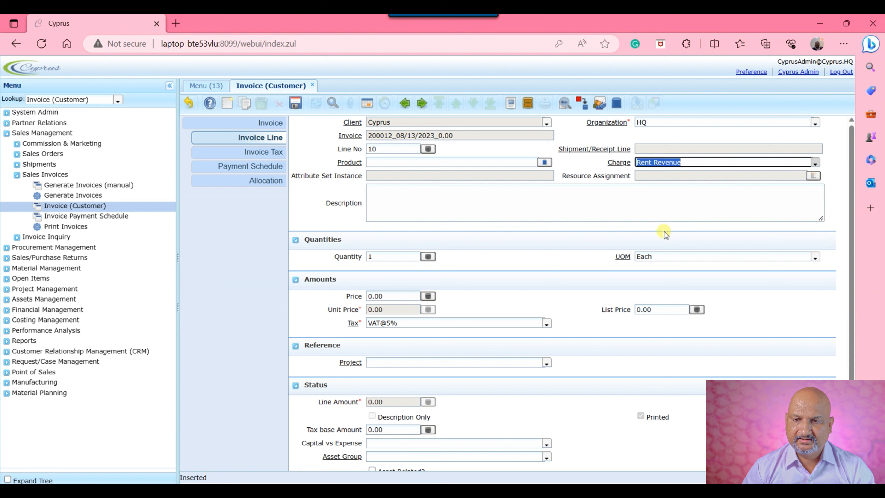
left_click(599, 208)
left_click(400, 260)
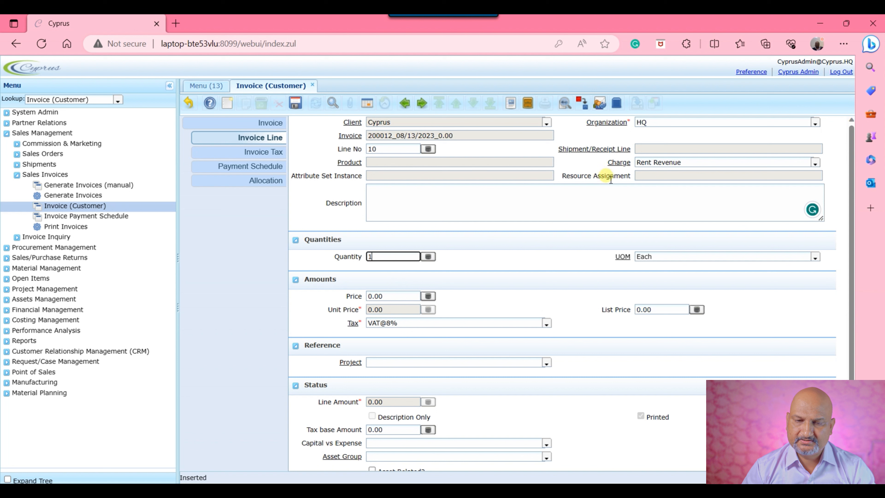
Set the rent line's price to 2500 and its tax to VAT@5%, and save the line
left_click(396, 296)
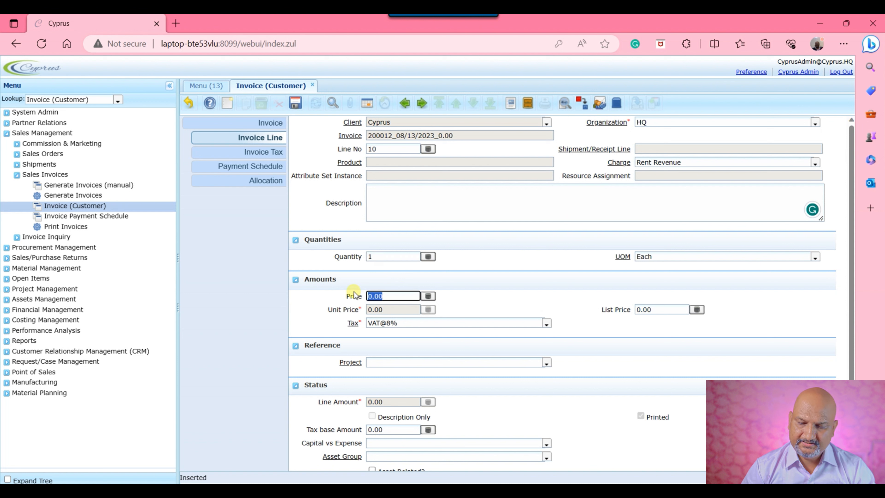
type("2500")
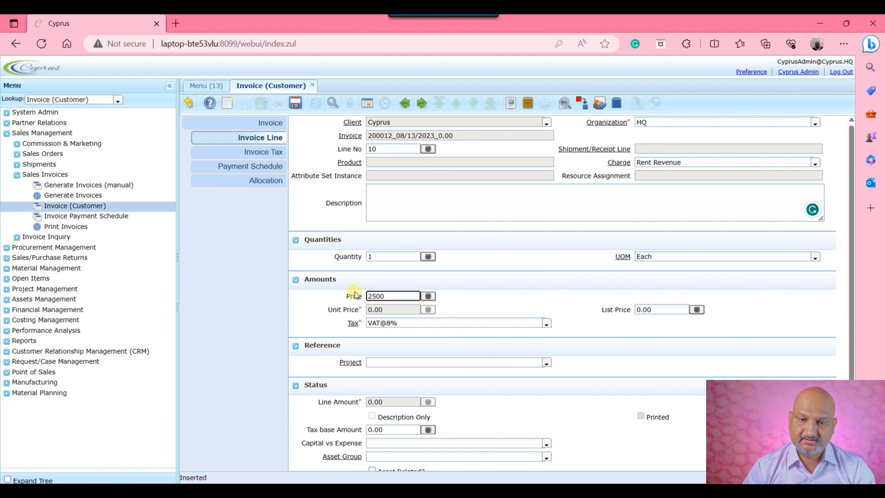
left_click(542, 206)
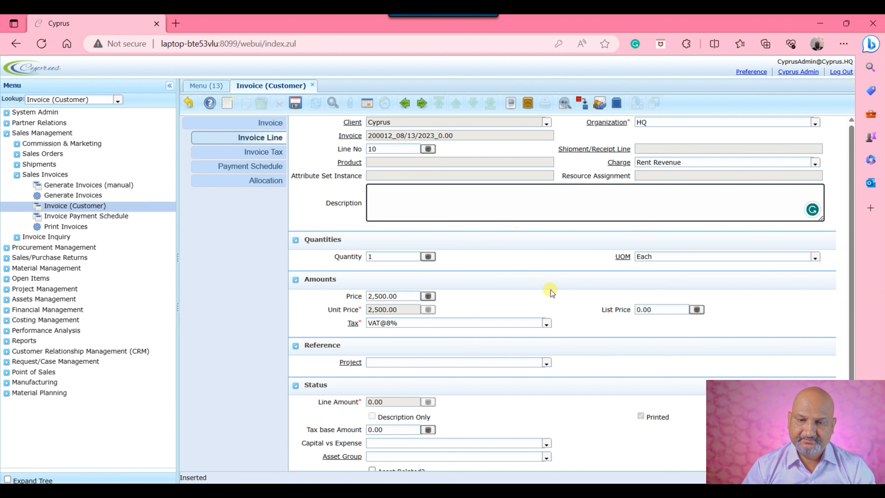
left_click(546, 323)
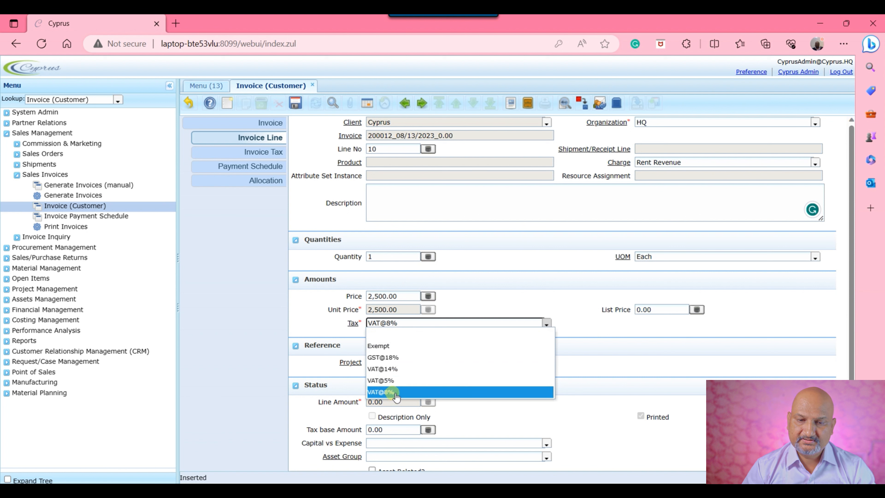
left_click(514, 291)
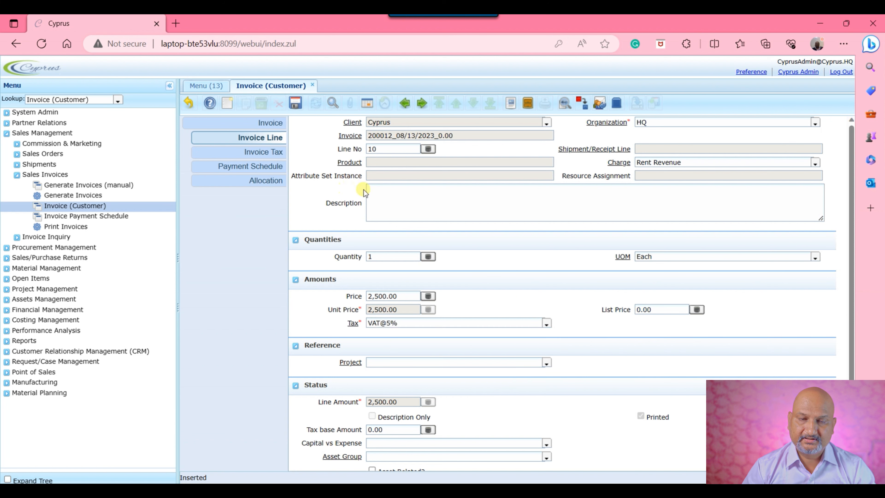
left_click(297, 104)
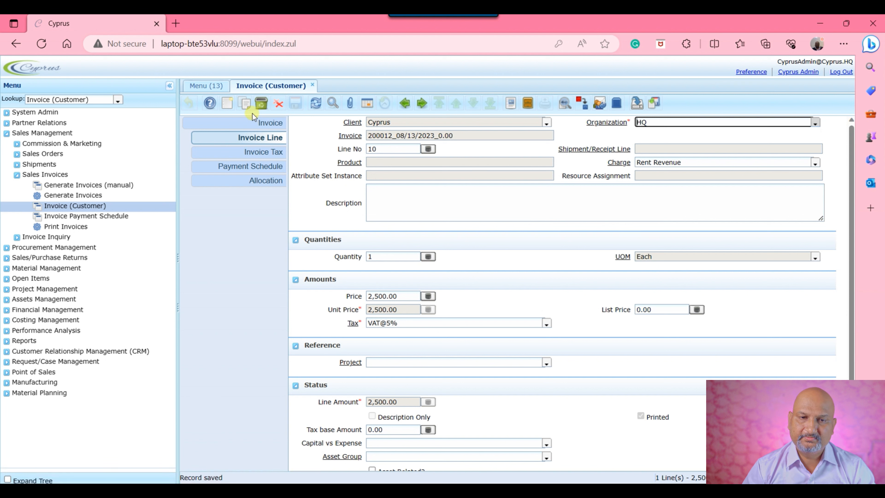
Discard a newly started second invoice line and return to the invoice header to review it
left_click(227, 104)
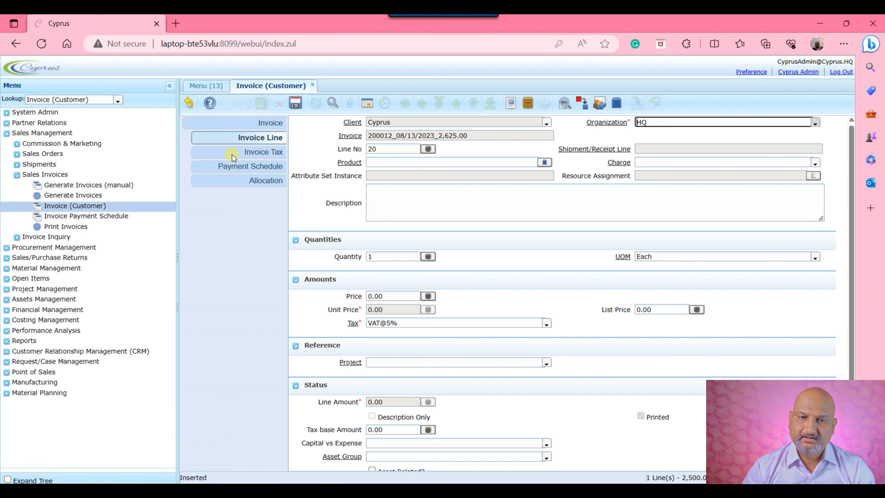
left_click(188, 103)
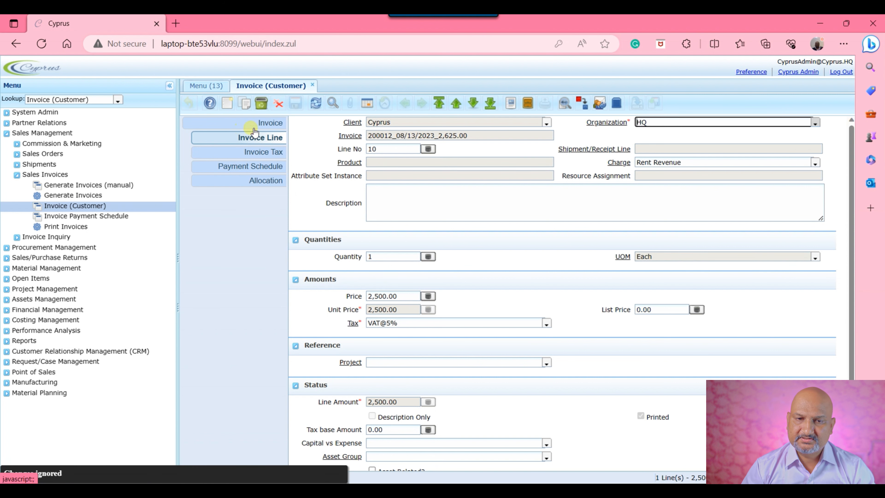
left_click(266, 123)
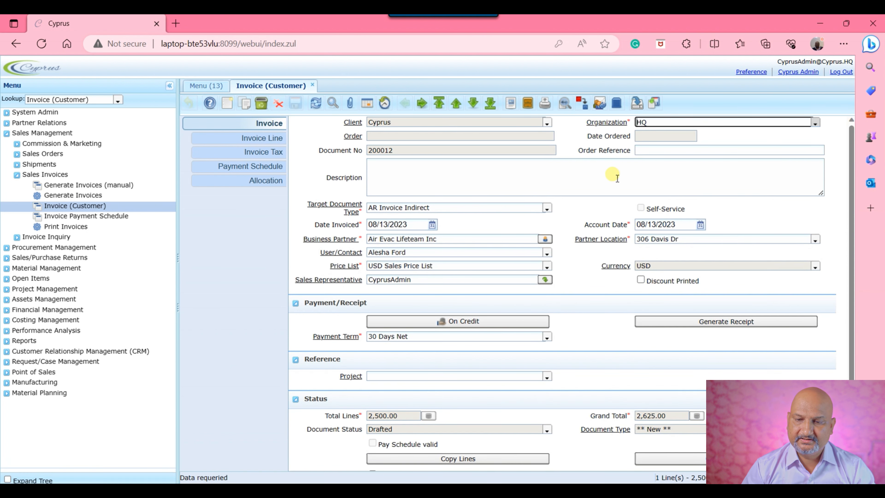
scroll(610, 176, "down", 1)
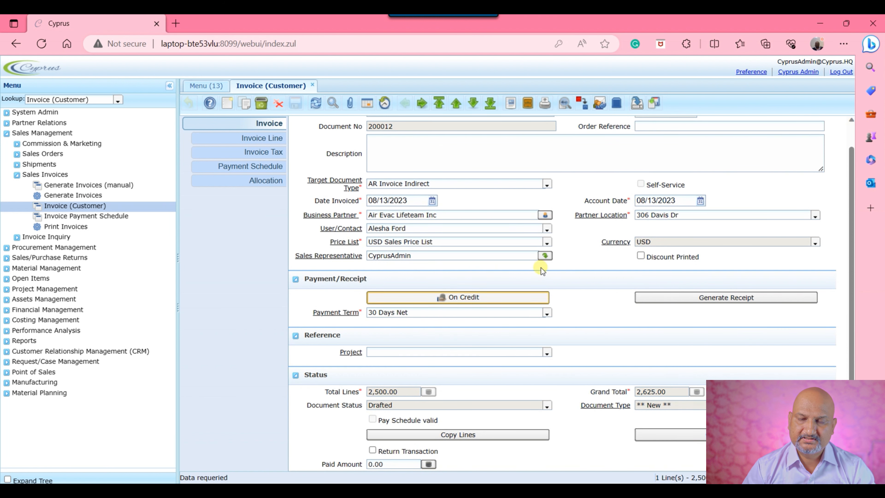
scroll(529, 199, "up", 1)
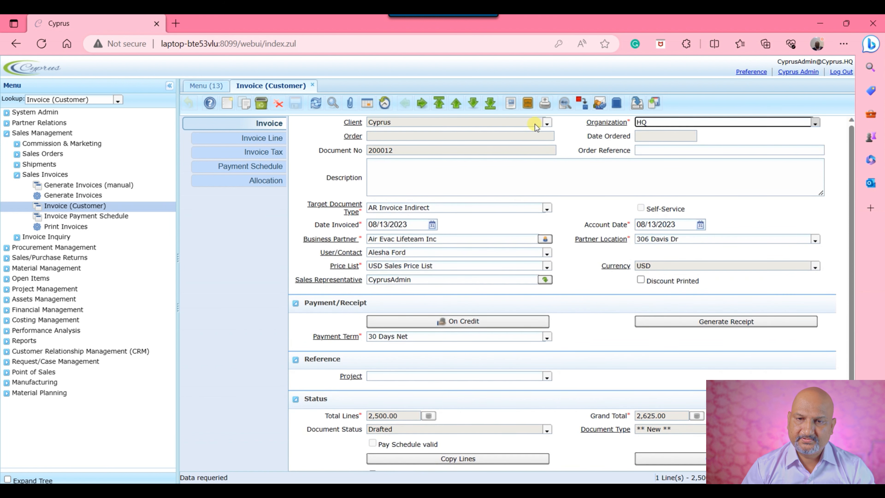
Try to complete the drafted customer invoice with the Complete document action
left_click(544, 104)
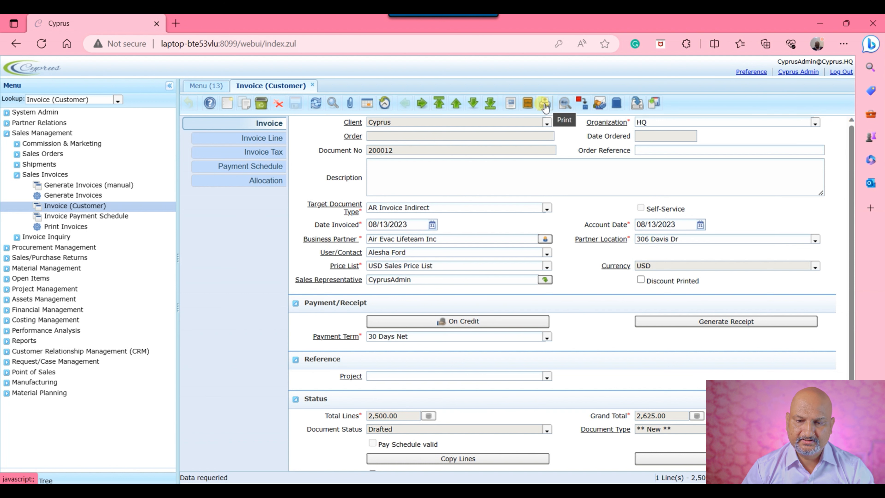
scroll(554, 200, "down", 1)
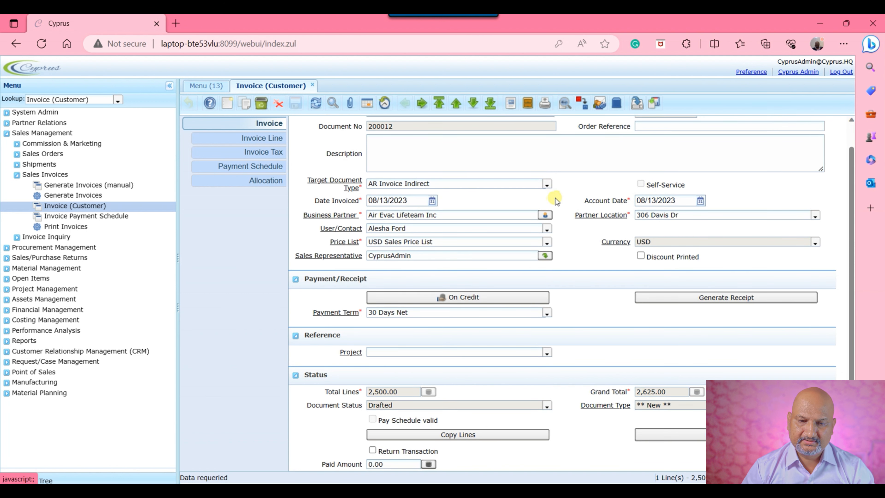
left_click(667, 435)
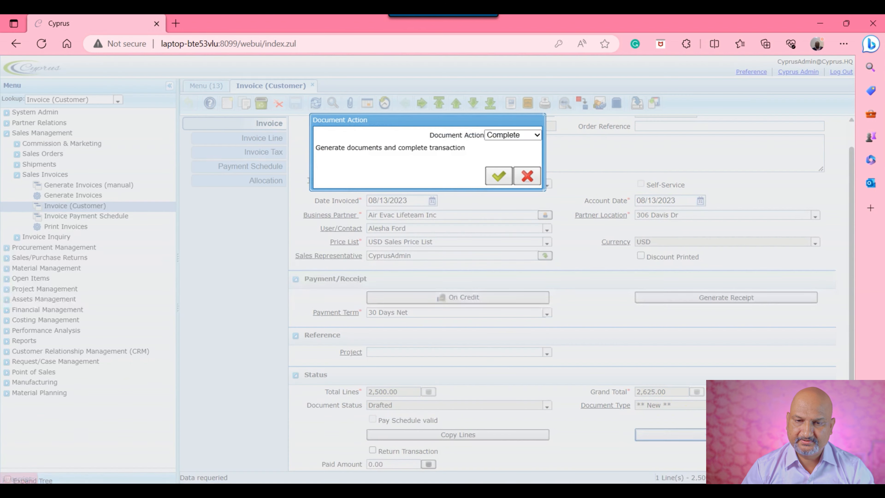
left_click(498, 175)
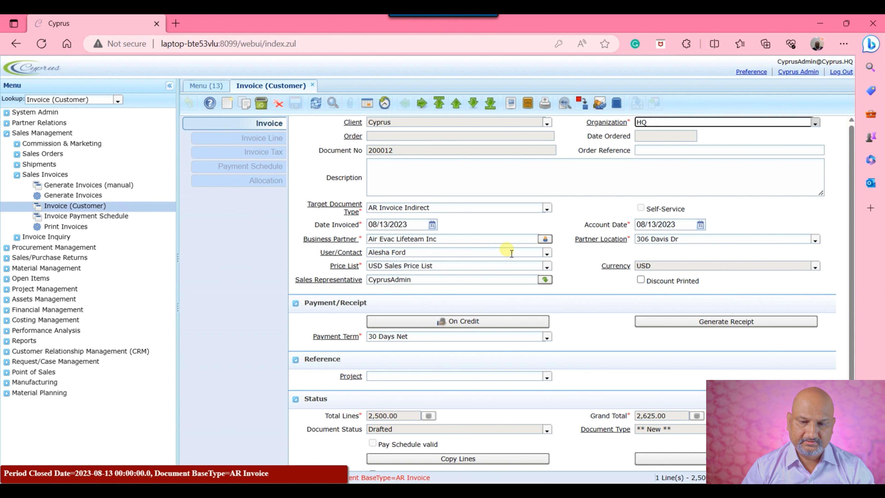
scroll(510, 245, "down", 1)
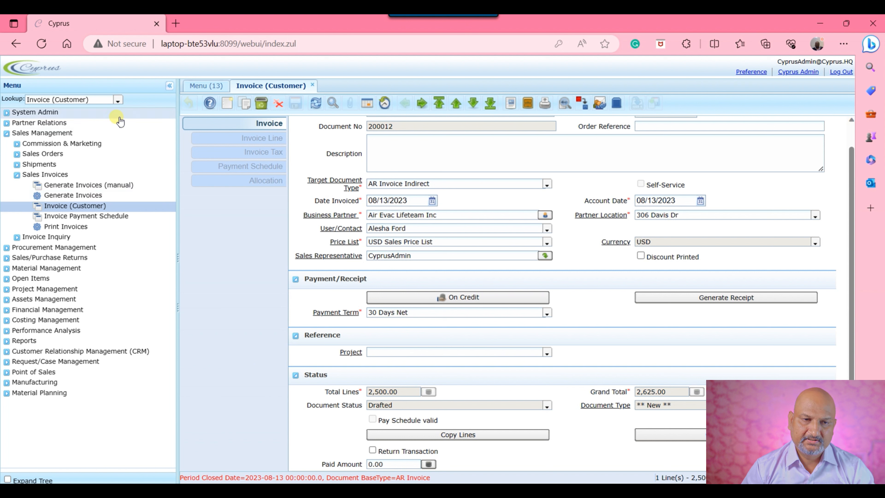
Look up the Calendar Year and Period window with the search text "year" and open it
left_click(96, 103)
type("ye")
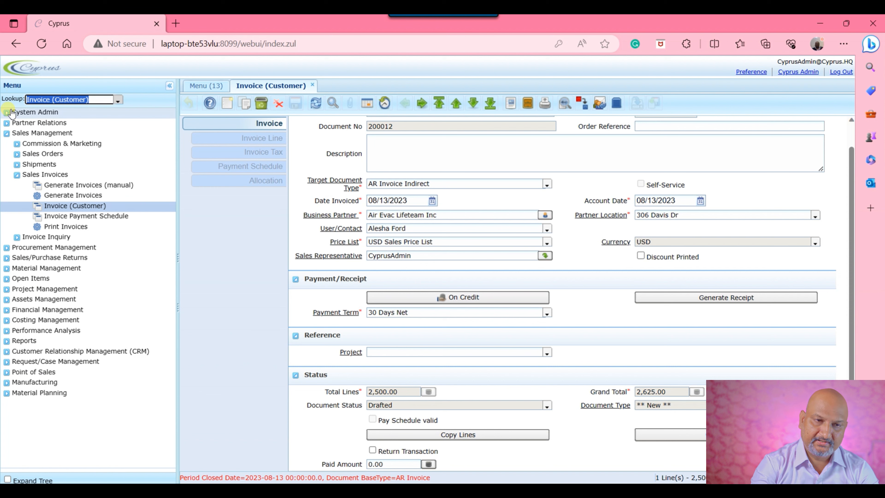
type("ar")
key("Down")
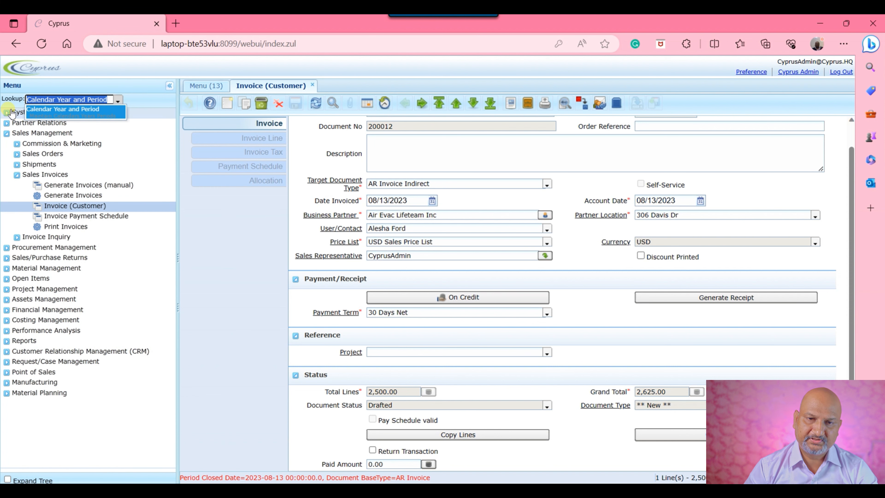
key("Return")
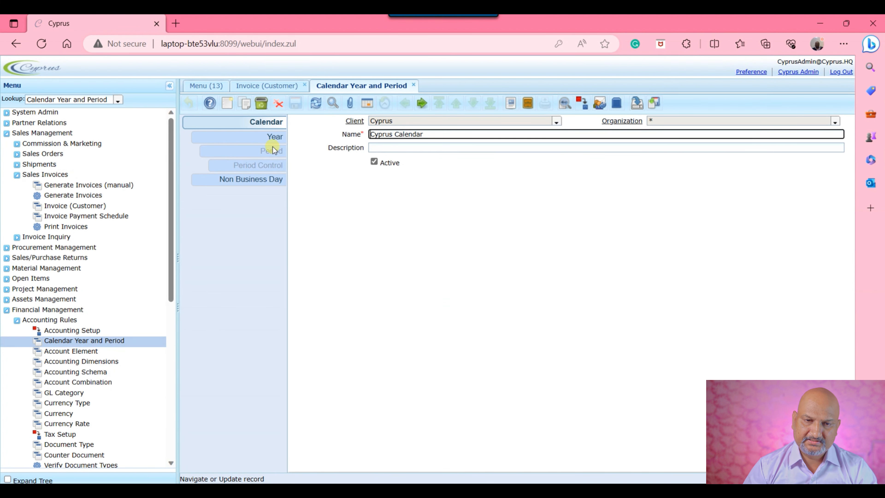
Open the Aug-23 period of year 2023 in the Cyprus Calendar as a single-record form
left_click(275, 137)
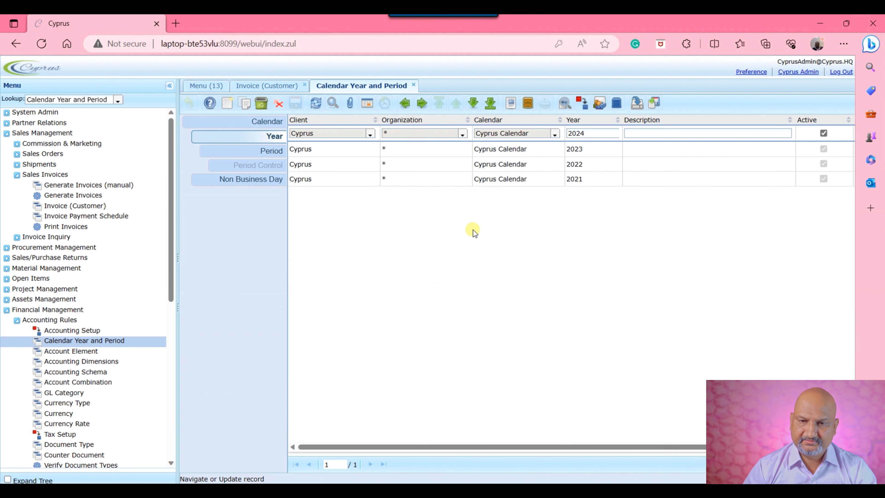
left_click(515, 149)
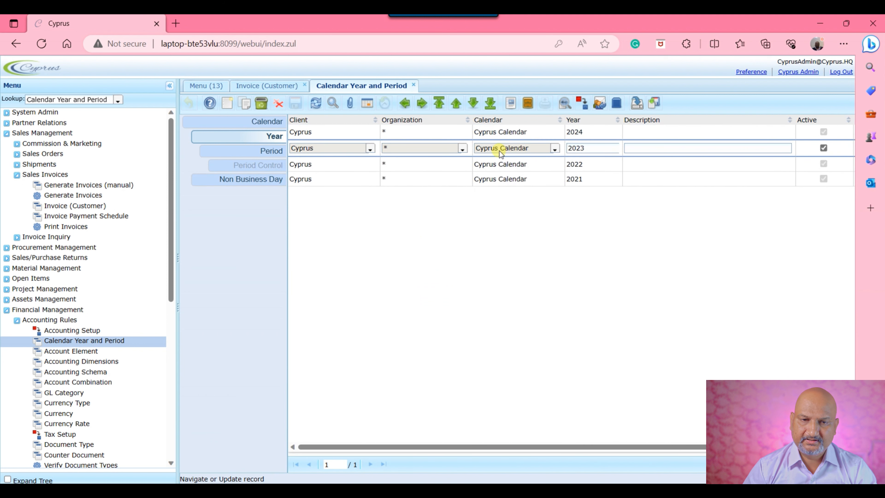
left_click(270, 151)
left_click(599, 273)
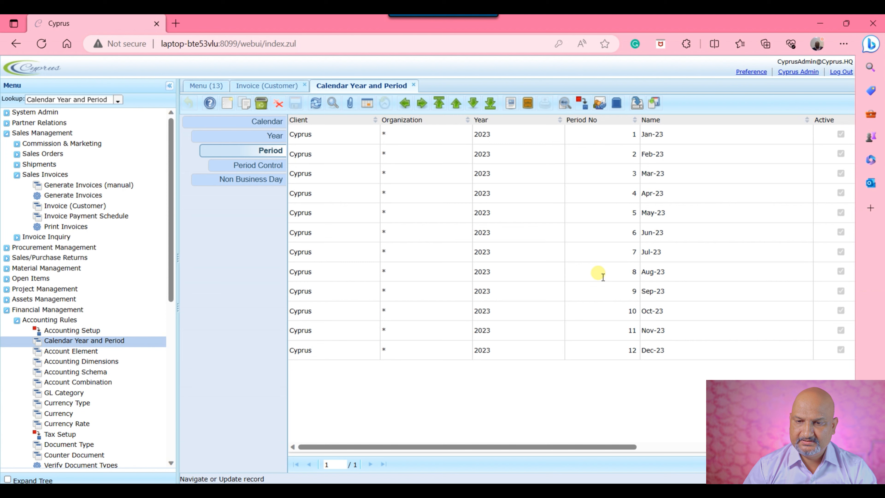
left_click(367, 102)
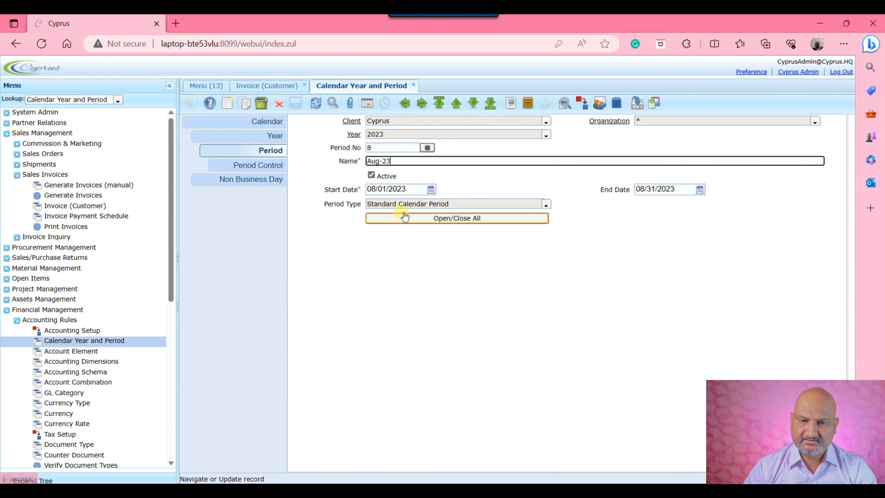
Dismiss the Open/Close All dialog, examine the Aug-23 period control statuses per document base type, and return to the period record
left_click(436, 219)
left_click(498, 290)
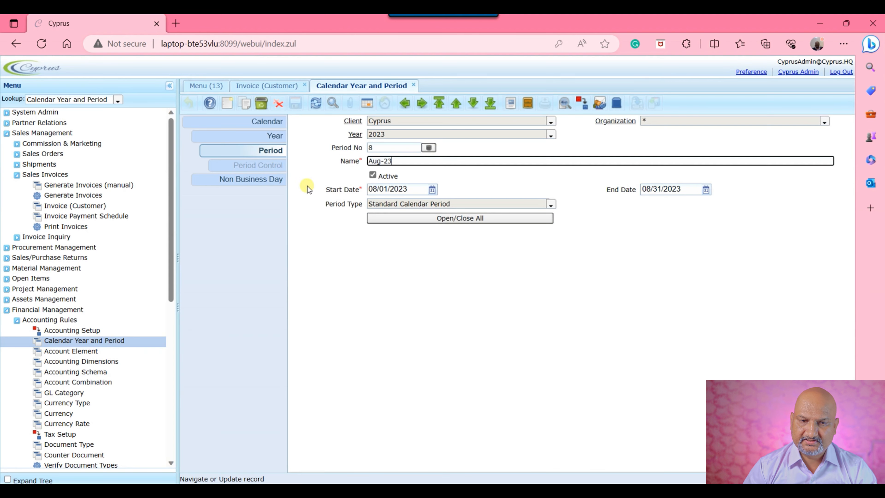
left_click(271, 165)
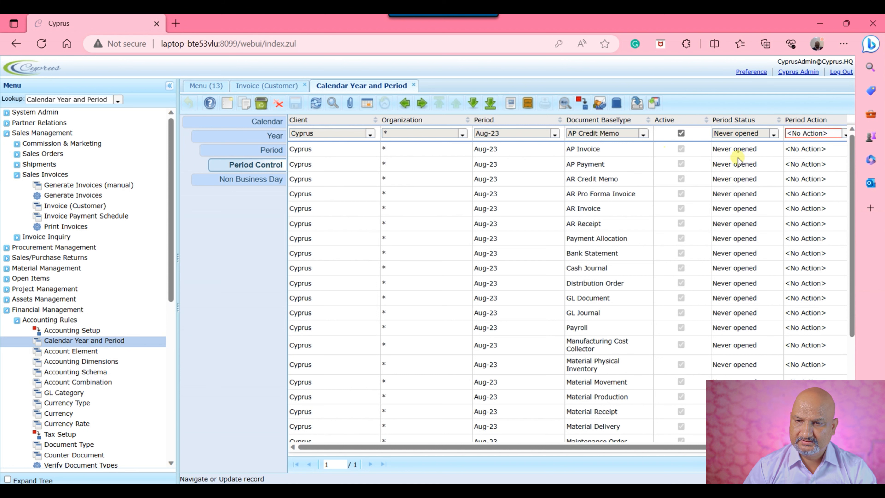
left_click(271, 150)
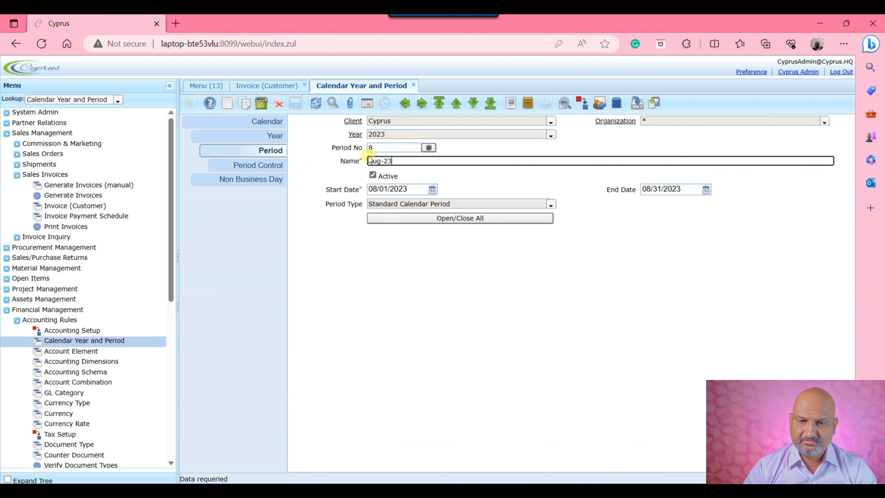
Apply the Open Period action to all period controls of Aug-23 and check their statuses in the period control list
left_click(470, 223)
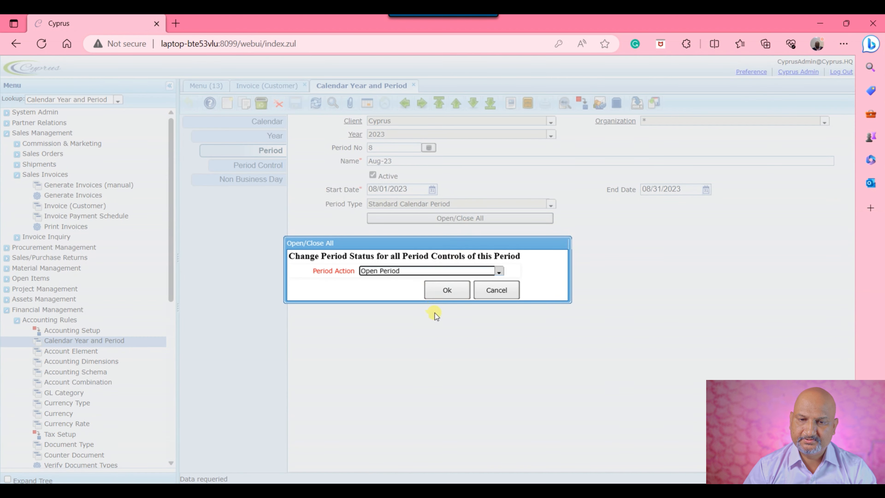
left_click(442, 290)
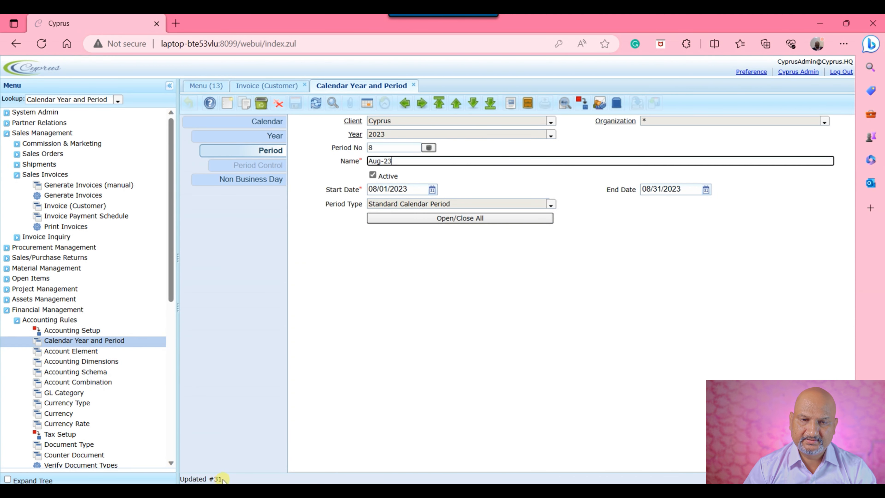
left_click(258, 165)
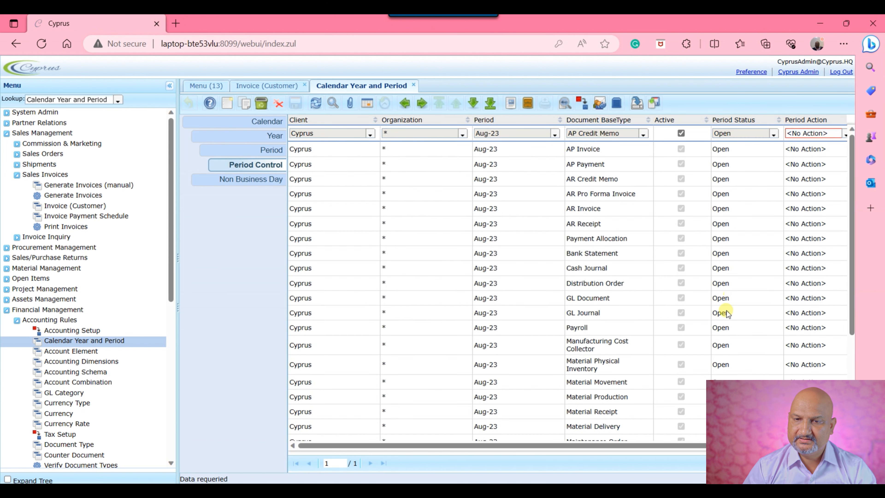
scroll(727, 177, "down", 5)
scroll(727, 177, "up", 5)
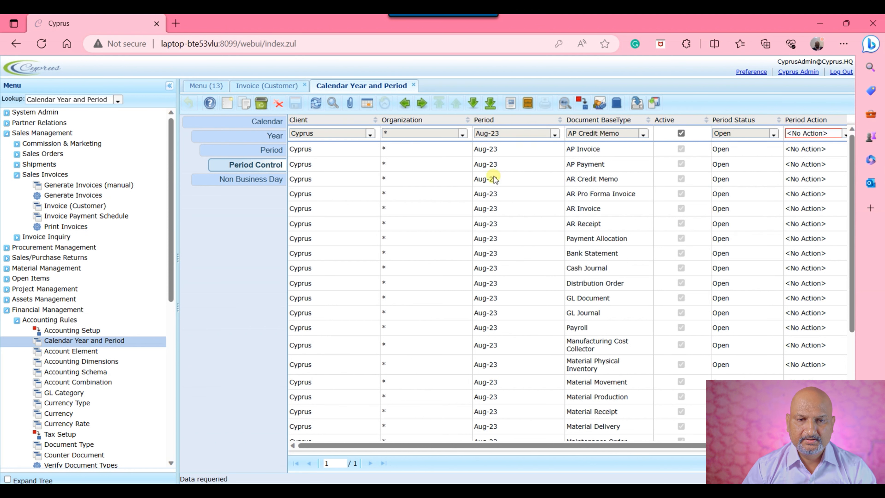
Return to the Air Evac Lifeteam Inc customer invoice and process it with the Complete document action
left_click(246, 86)
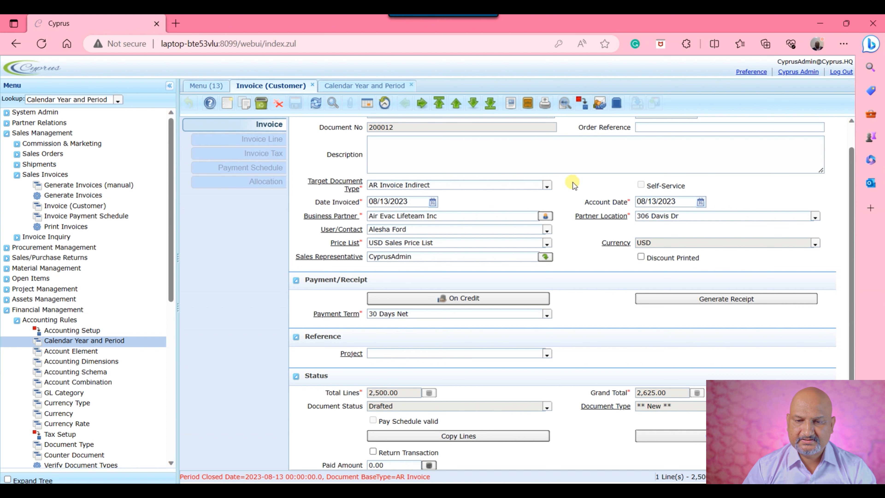
left_click(670, 433)
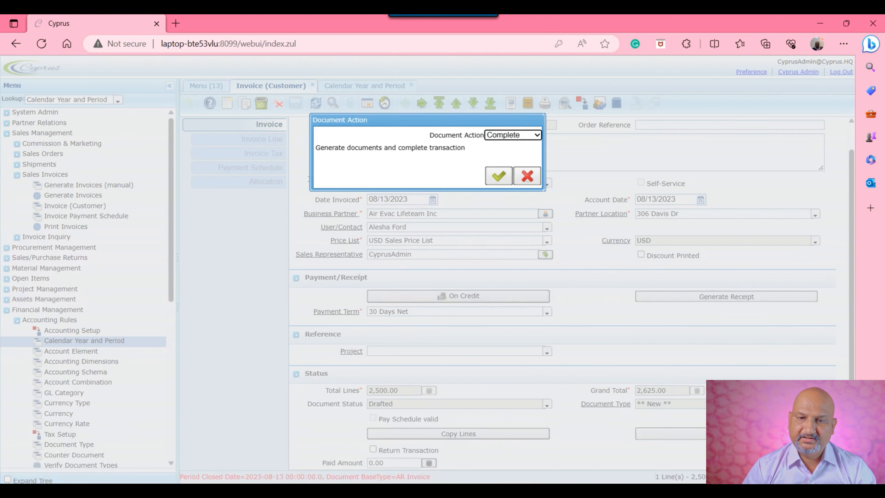
left_click(498, 175)
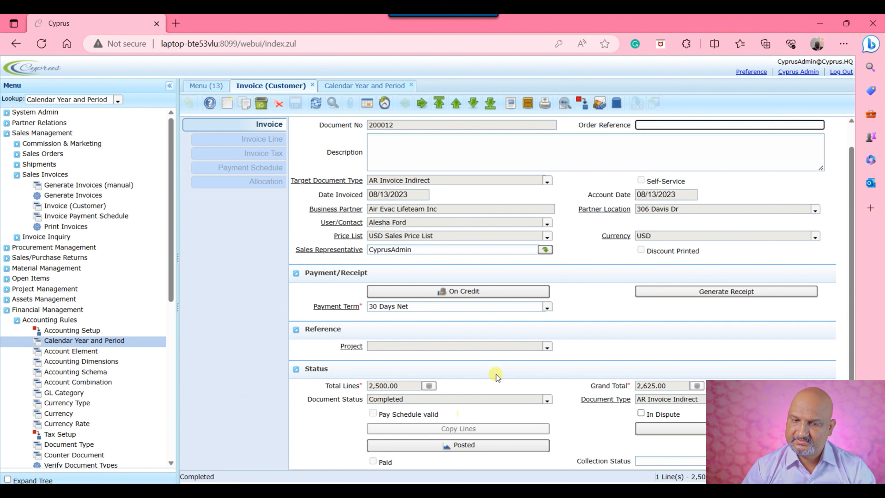
Examine the completed invoice's accounting postings for accounts receivable, charge revenue and tax due, and close the posting view
left_click(466, 446)
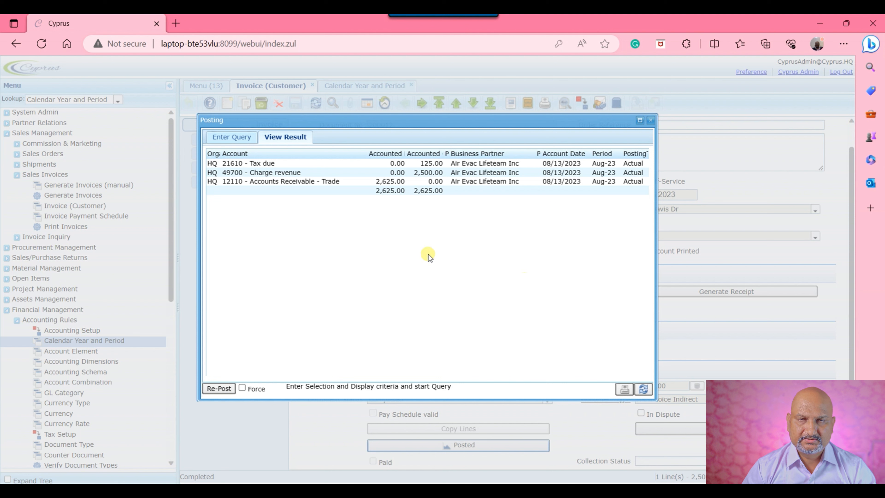
left_click(291, 182)
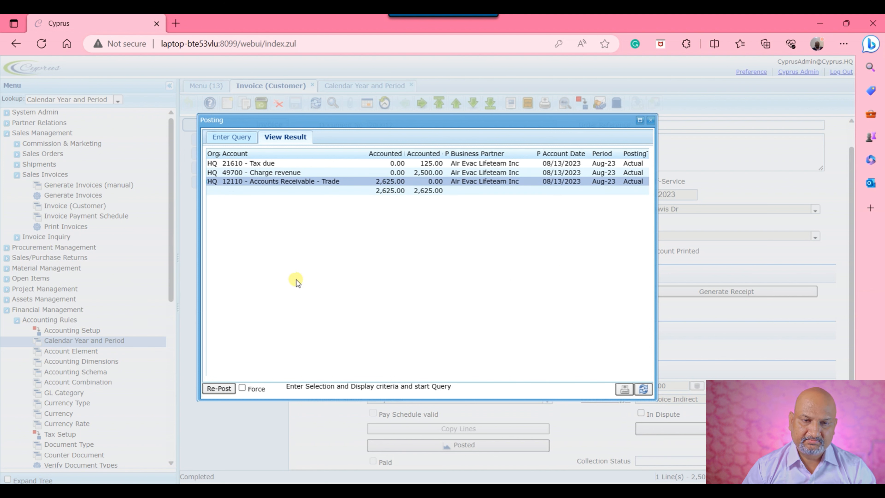
left_click(301, 175)
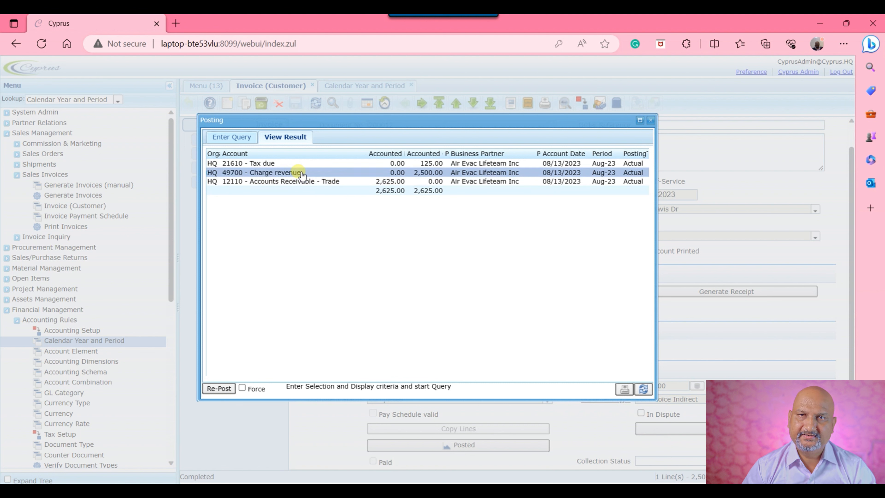
left_click(262, 175)
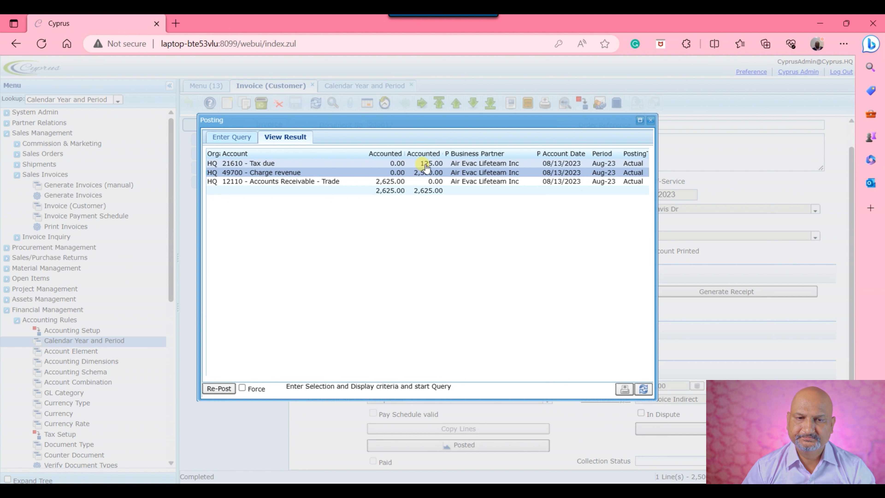
left_click(650, 122)
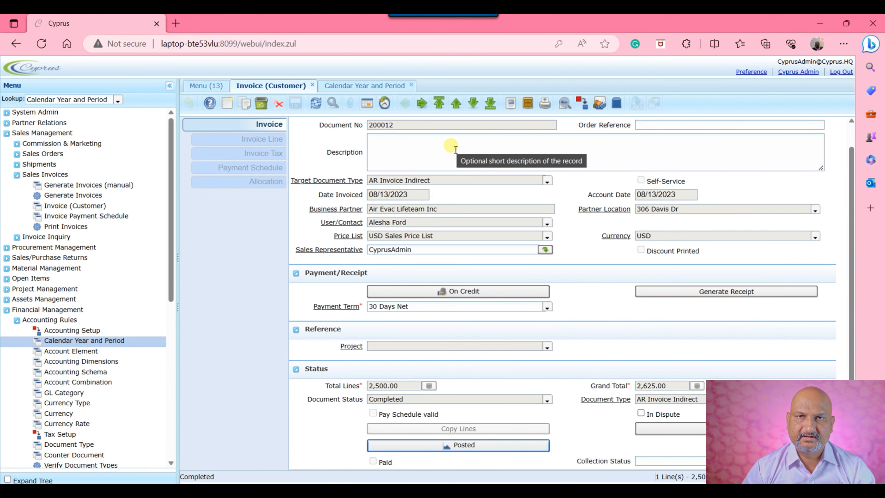